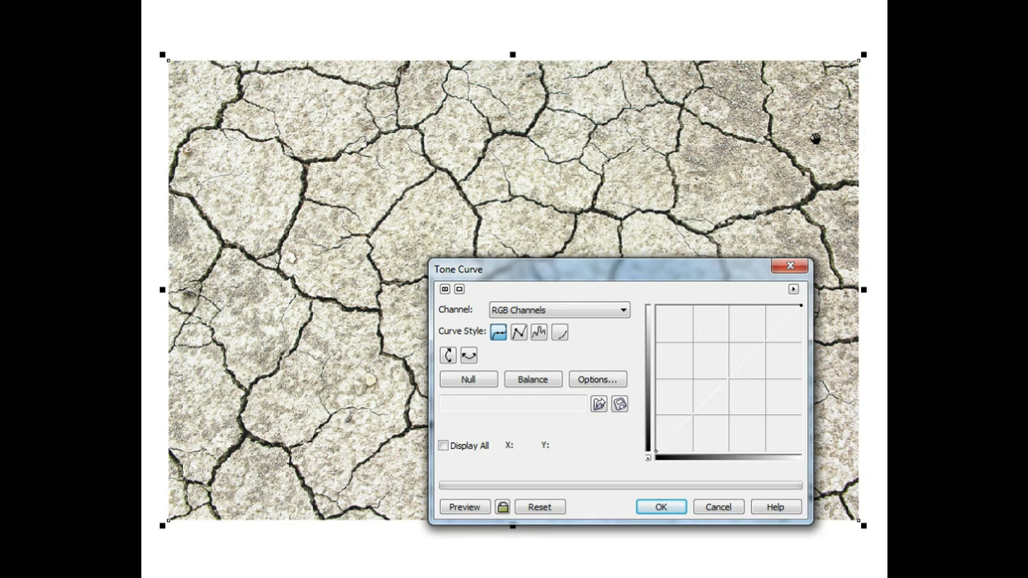
Give the RGB tone curve a linear style, add a shadow node near X 32, Y 2 and a raised node above it, and preview
left_click_drag(718, 272, 714, 331)
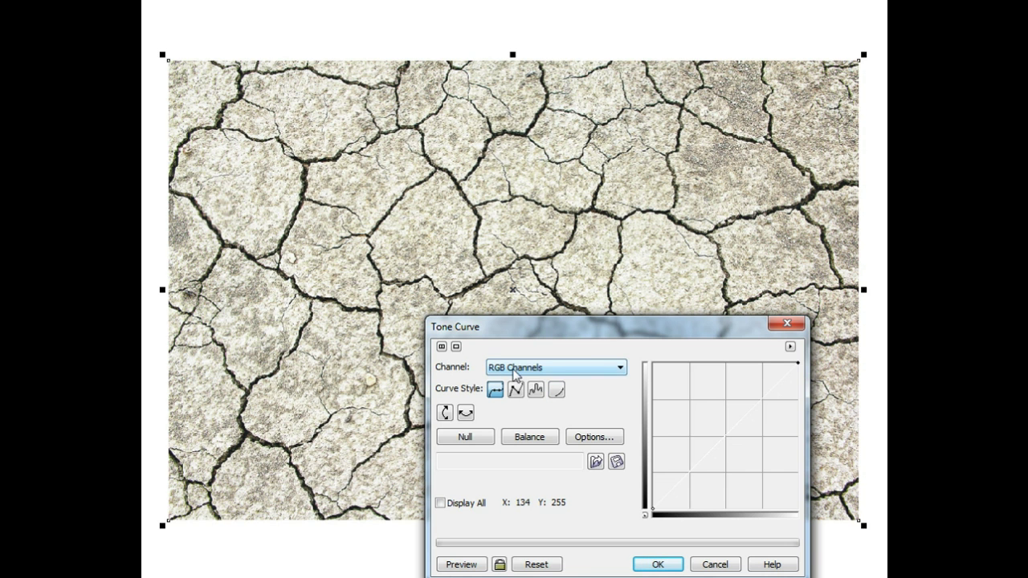
left_click(515, 391)
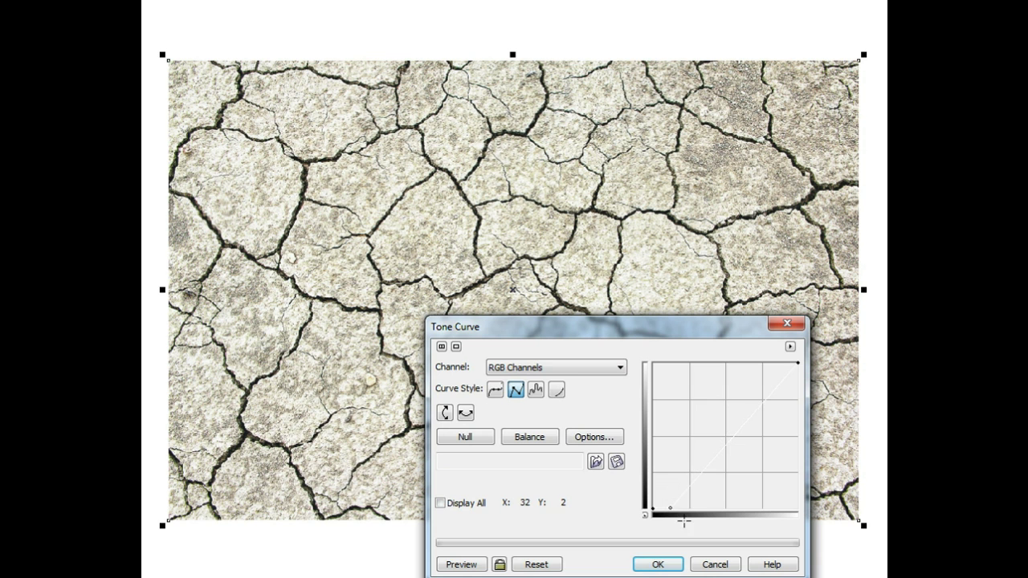
left_click_drag(654, 510, 694, 445)
left_click(460, 564)
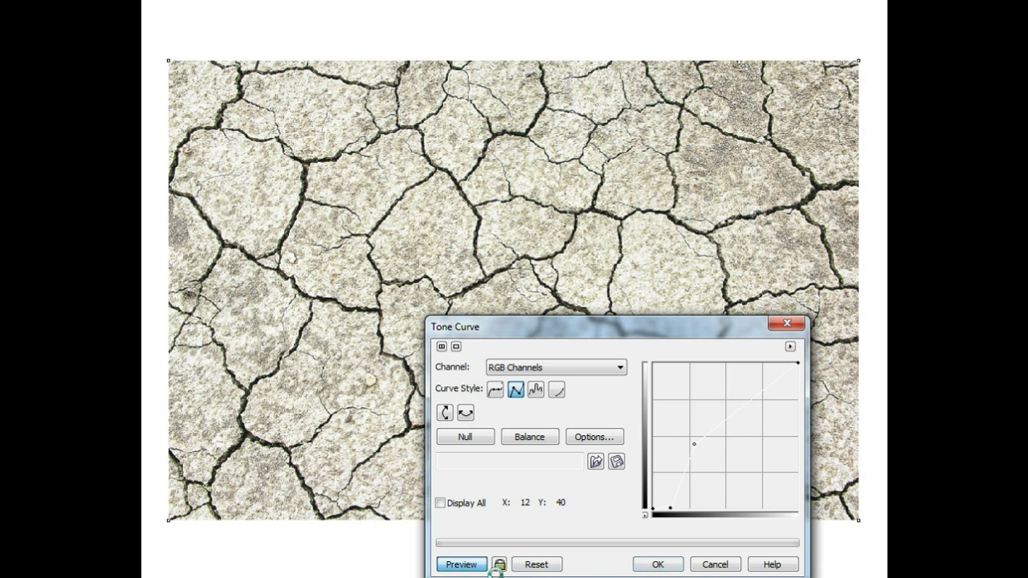
left_click(485, 566)
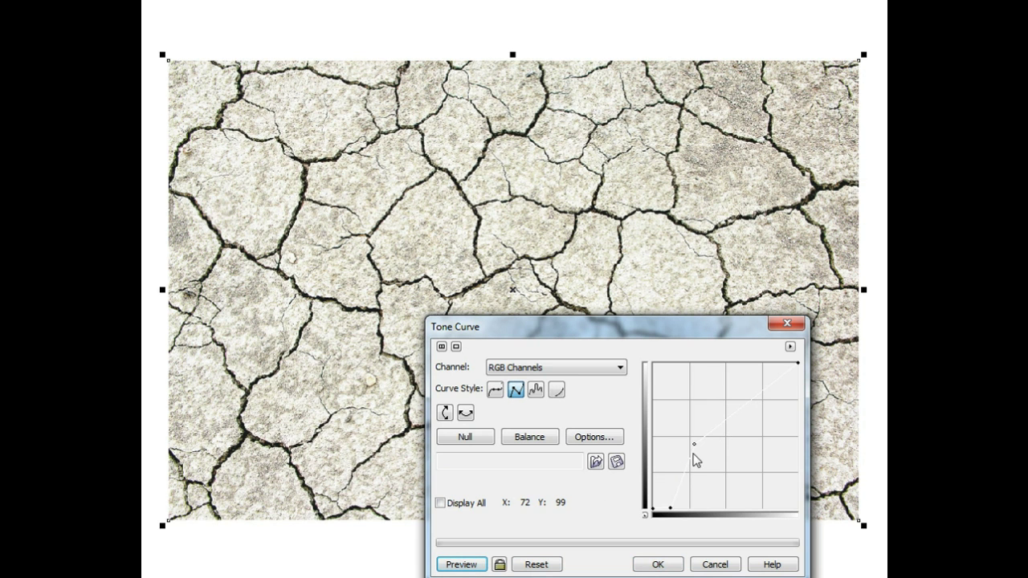
Refine the RGB curve by shifting the shadow node to about X 49, Y 5 and lowering the upper node, previewing each change
left_click_drag(694, 444, 696, 436)
left_click_drag(671, 508, 679, 506)
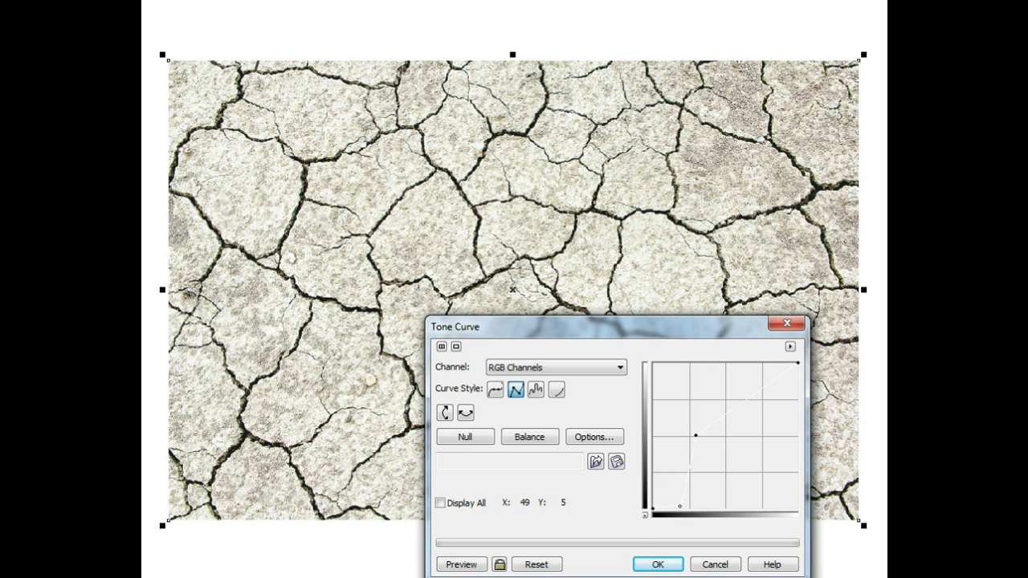
left_click(474, 565)
left_click_drag(709, 447, 700, 463)
left_click(482, 566)
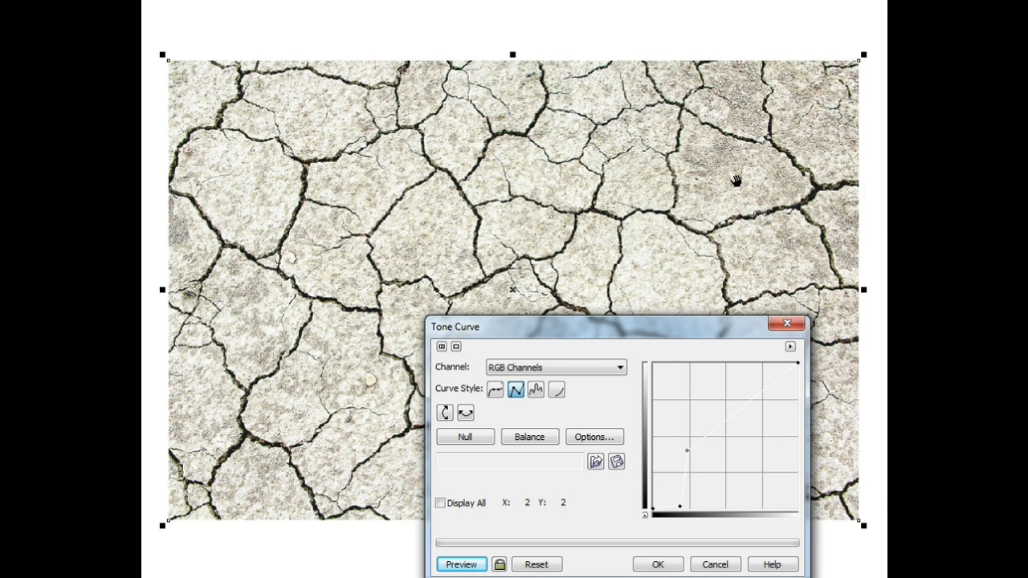
left_click_drag(701, 462, 701, 470)
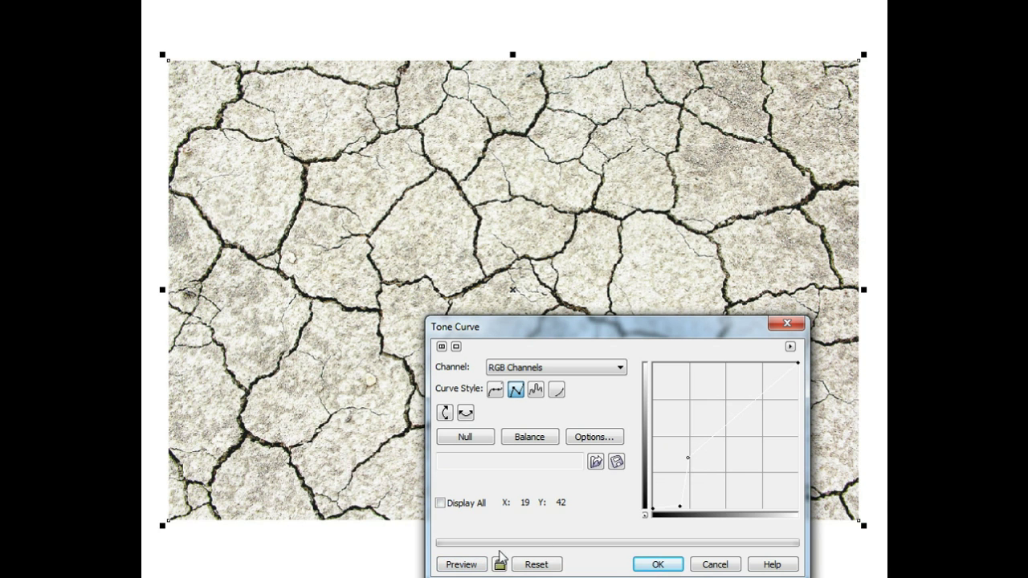
left_click(474, 566)
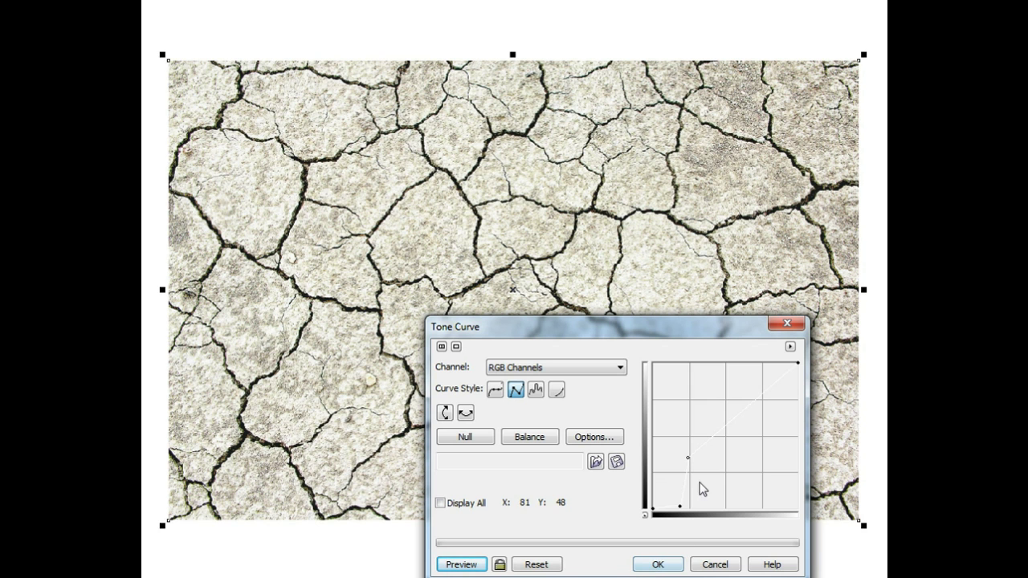
Shift both RGB curve nodes toward the highlights, with the shadow node at about X 72, Y 5, and apply the tone curve
left_click_drag(687, 457, 703, 457)
left_click_drag(680, 506, 694, 506)
left_click(457, 566)
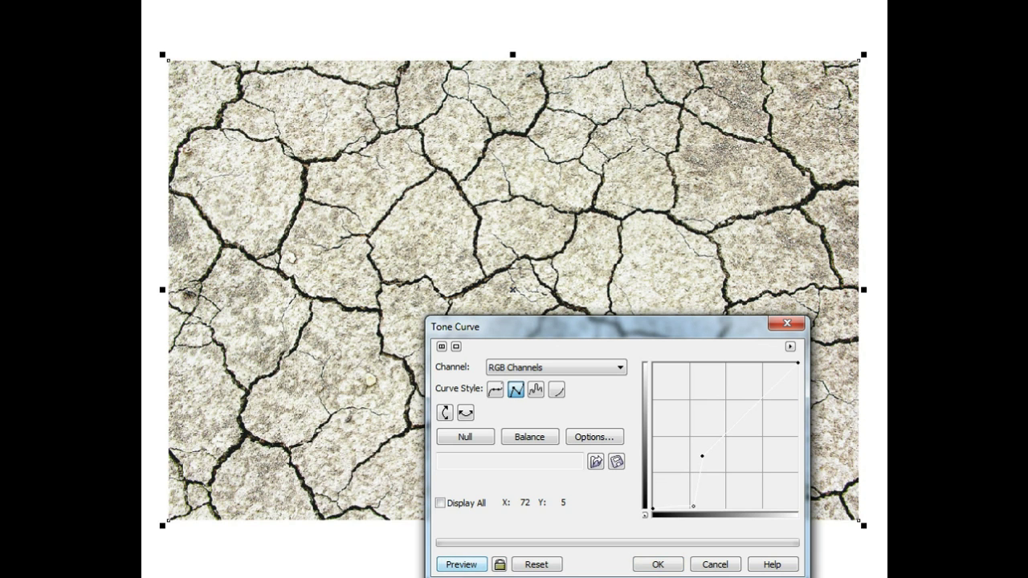
left_click(658, 564)
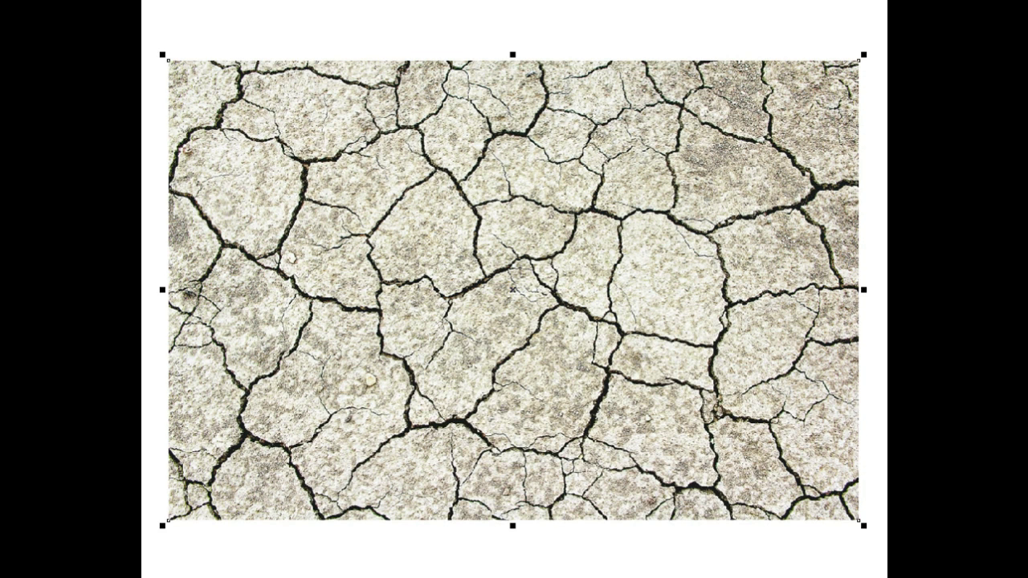
Convert the cracked-ground photo to a Grayscale (8-bit) bitmap at 200 dpi
key("alt+b")
left_click(353, 1)
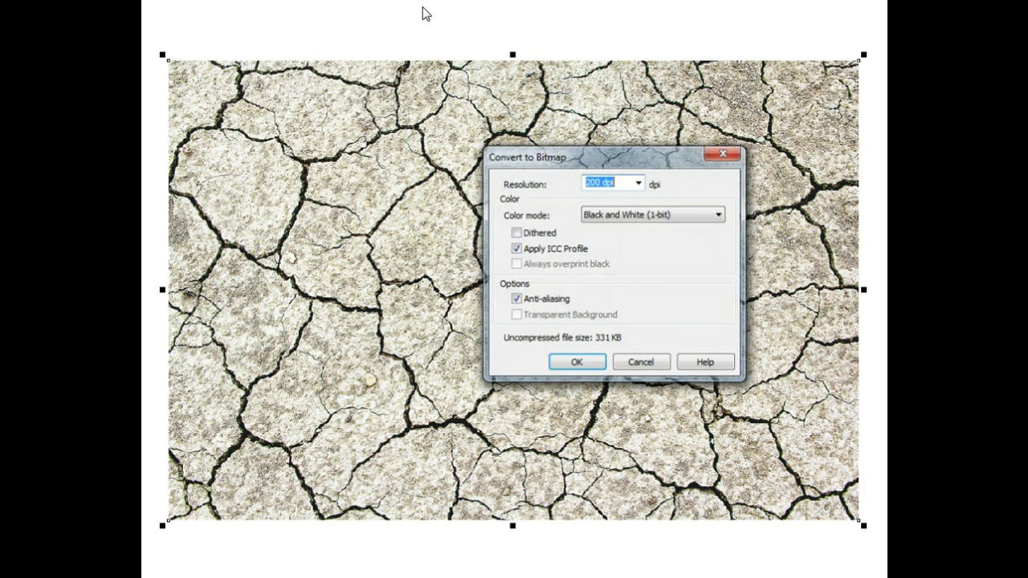
left_click(618, 216)
left_click(617, 249)
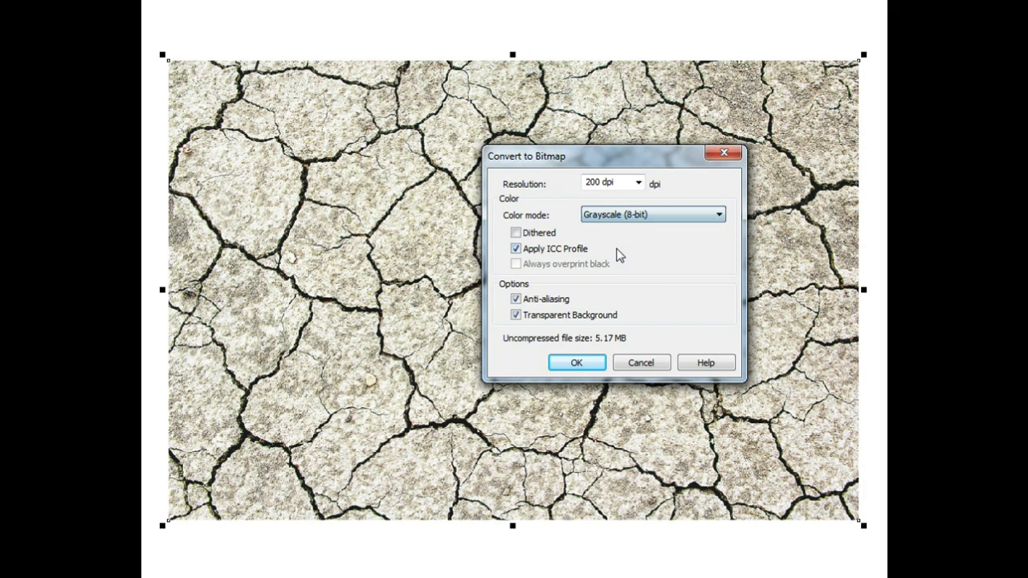
left_click(582, 363)
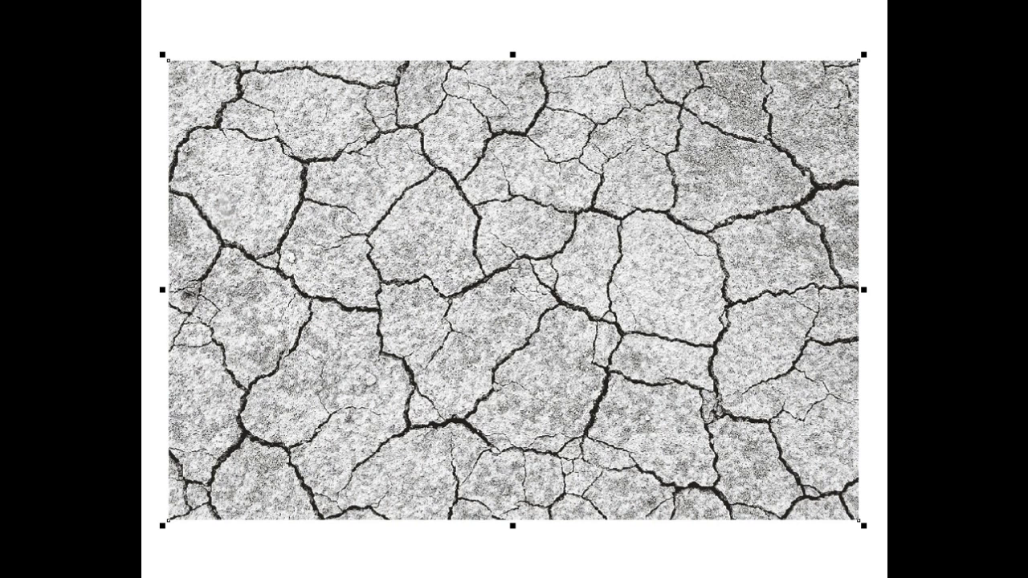
Apply a Gaussian Blur with a 3.0-pixel radius to the grayscale bitmap after previewing it
key("alt+c")
key("Right")
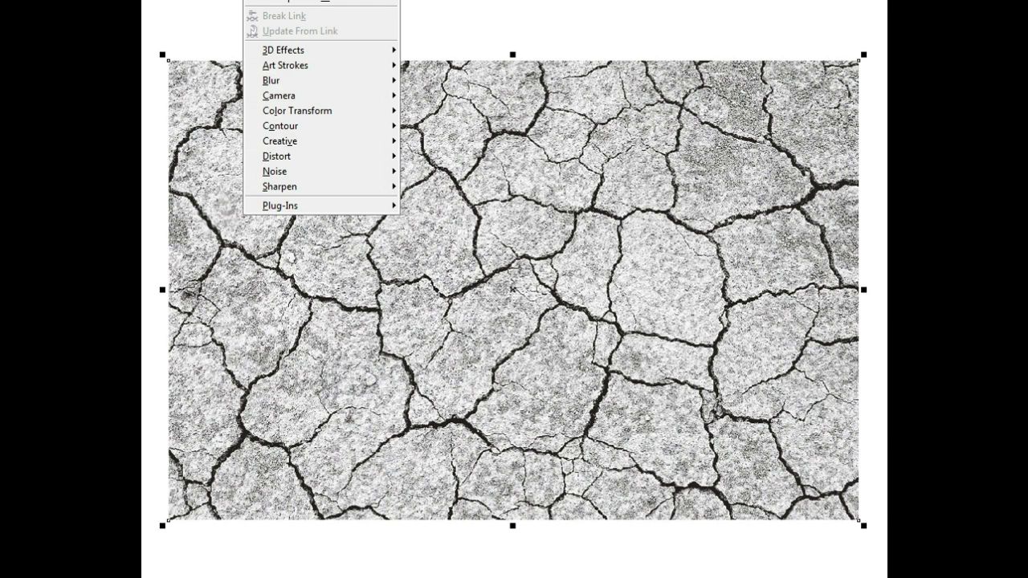
mouse_move(299, 79)
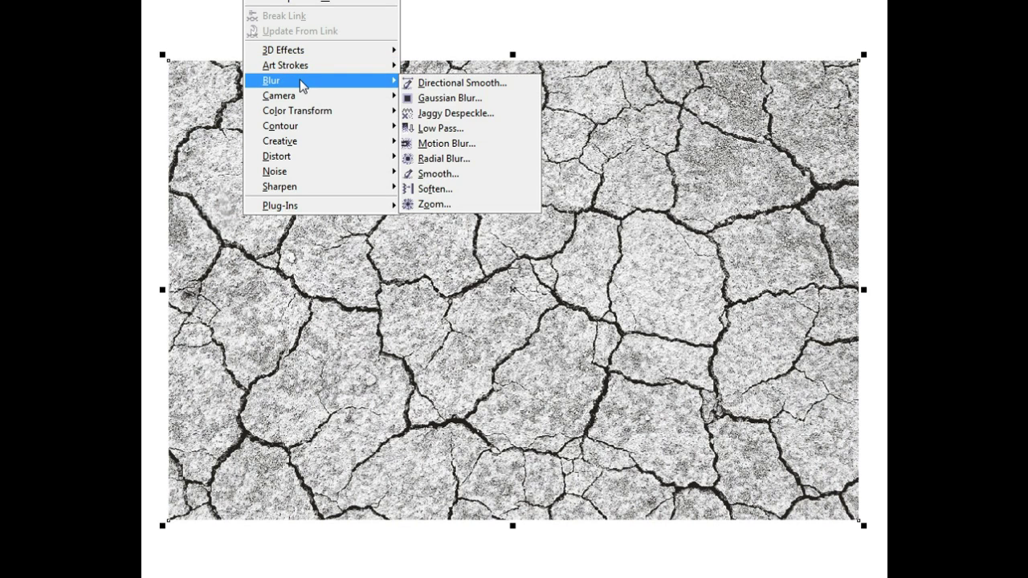
left_click(450, 97)
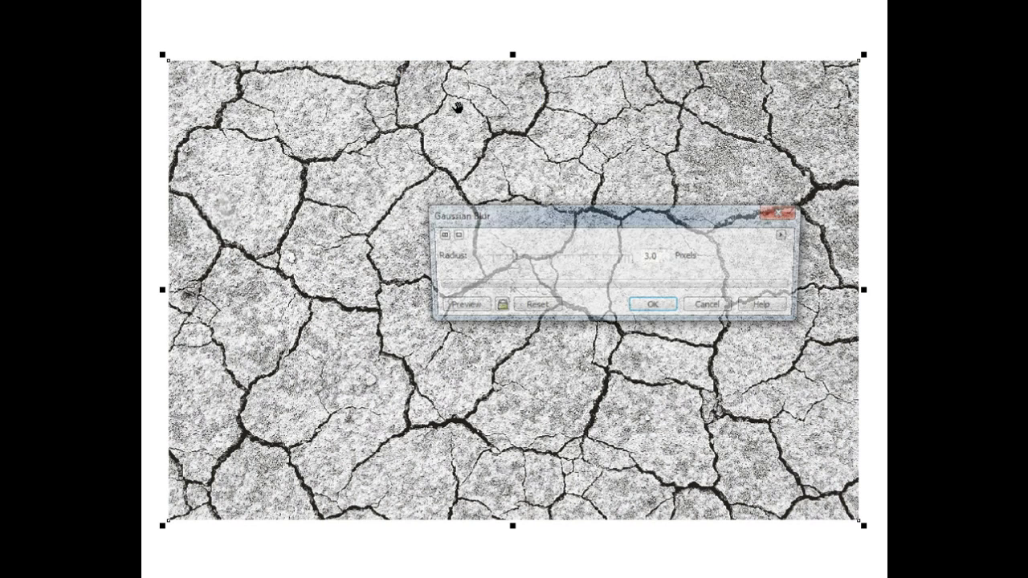
left_click_drag(601, 223, 626, 434)
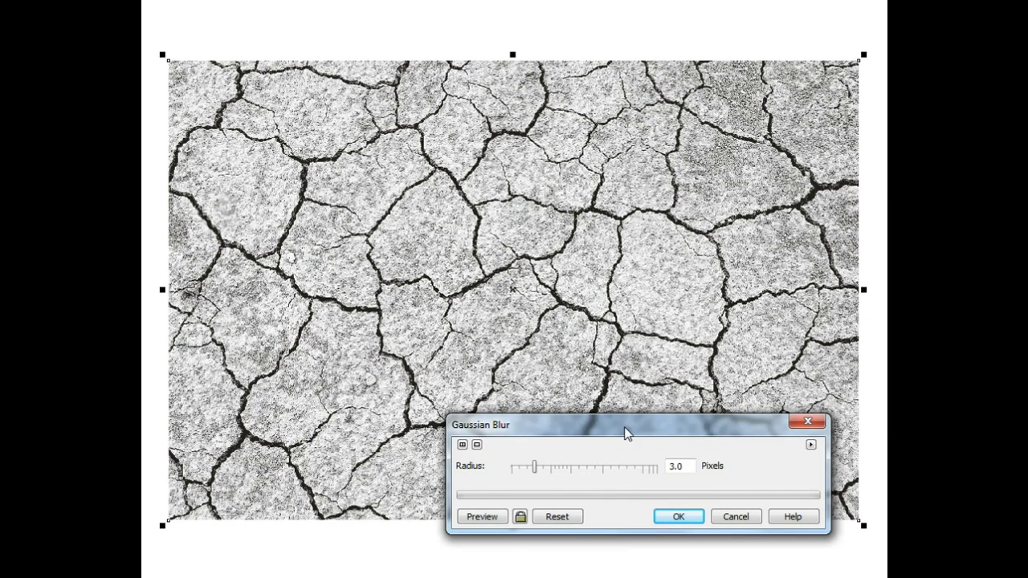
left_click(495, 519)
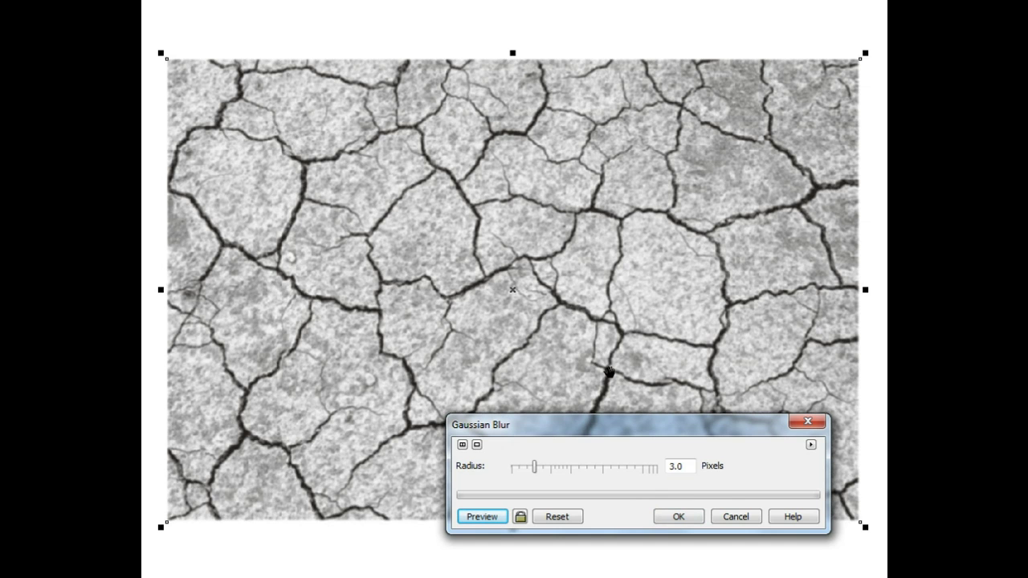
left_click(677, 517)
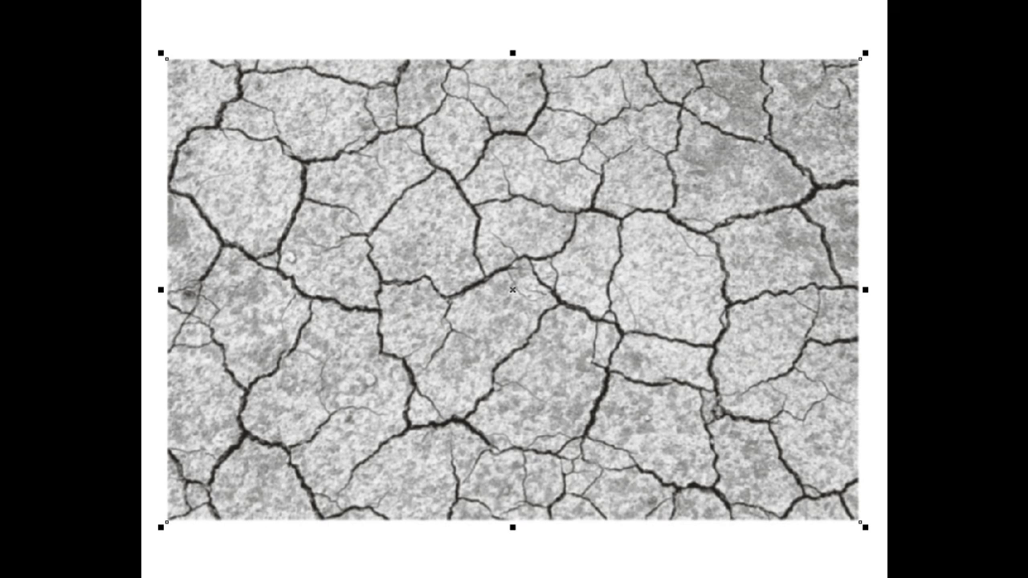
Start a linear gray tone curve for the blurred bitmap with a low shadow node and a raised midtone node, and preview it
key("alt+c")
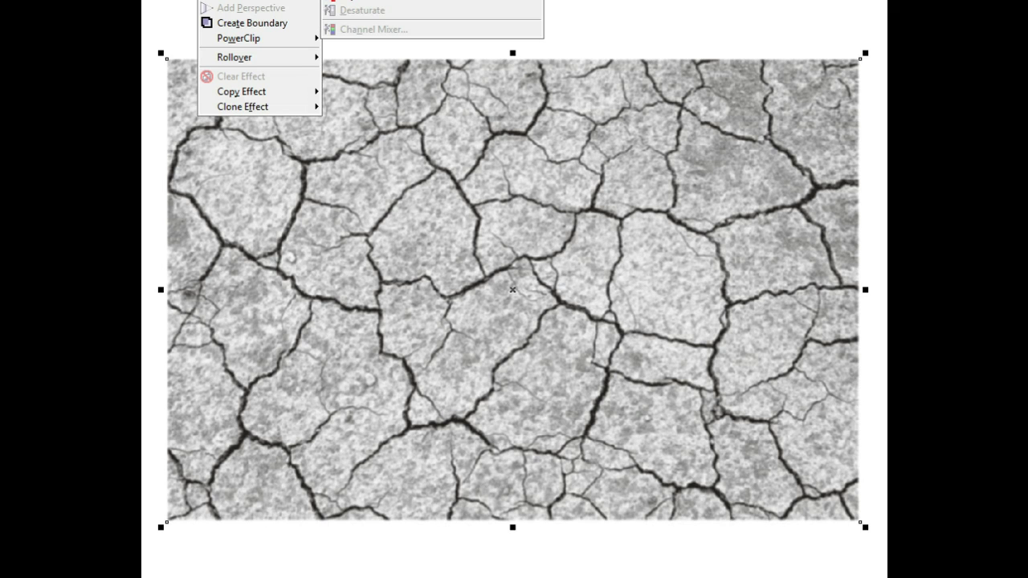
key("t")
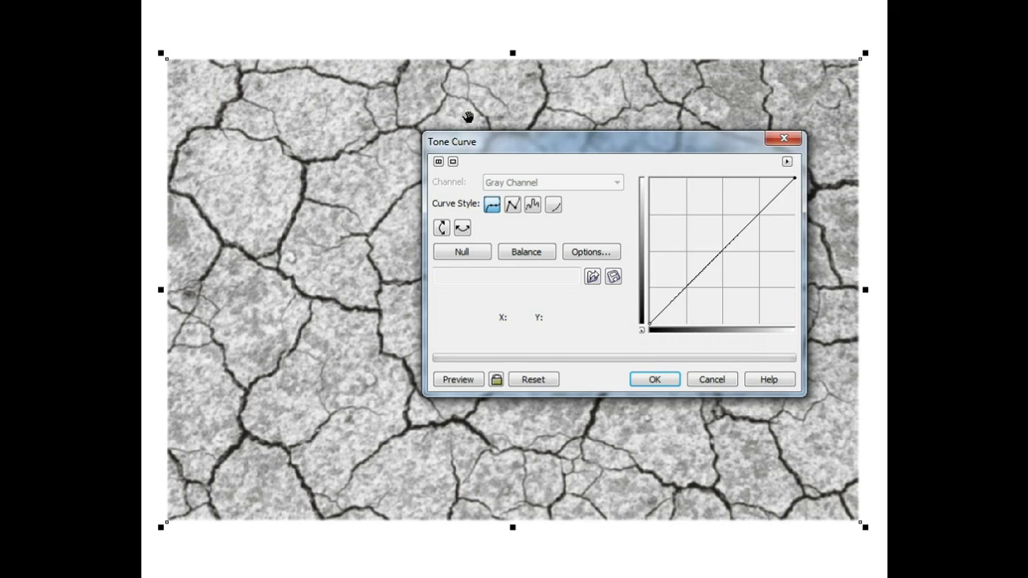
left_click_drag(522, 153, 576, 342)
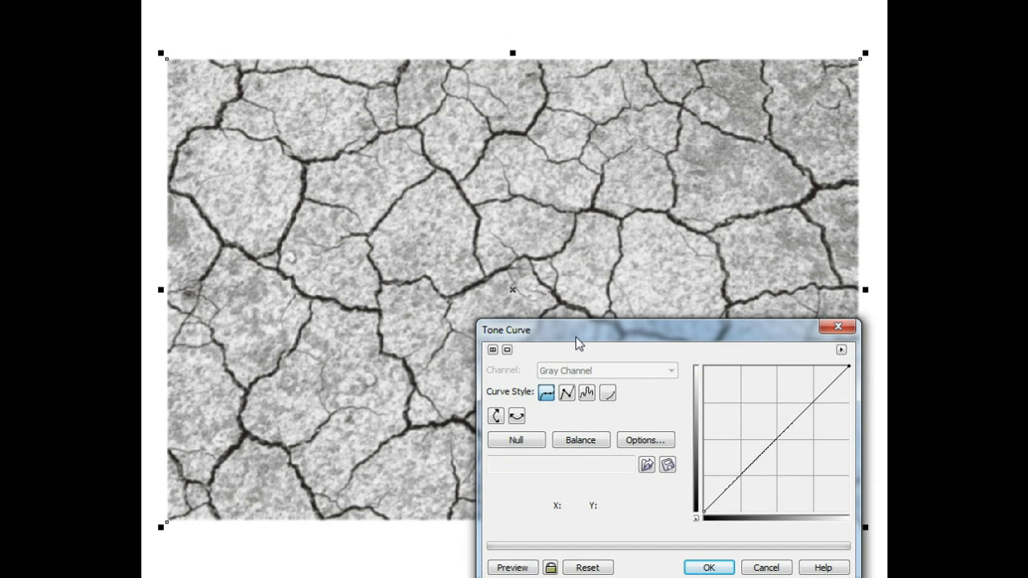
left_click(567, 392)
left_click_drag(721, 494, 736, 509)
left_click_drag(766, 472, 765, 443)
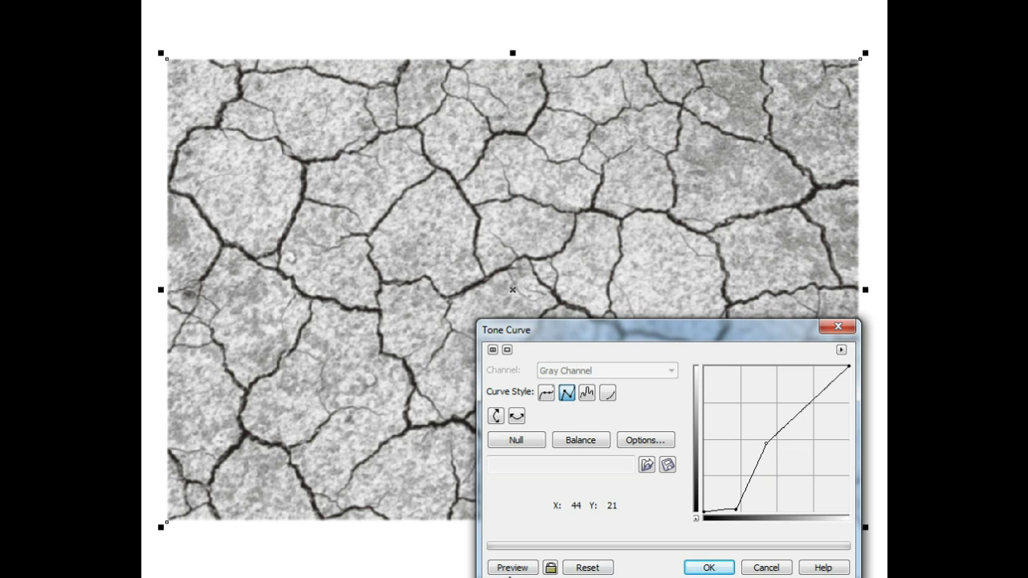
left_click(512, 568)
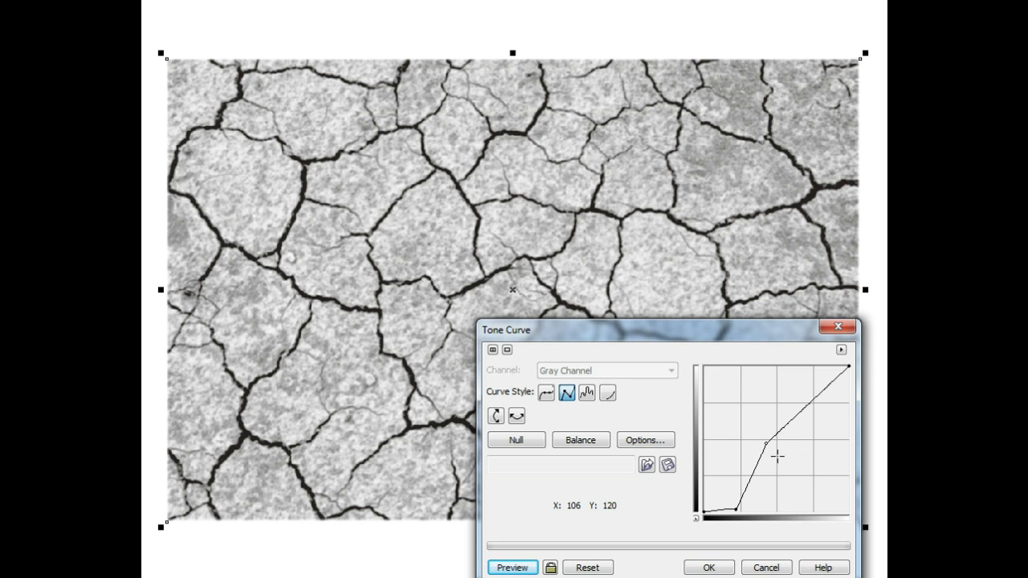
Raise the midtone node slightly, shift the shadow node to about X 89, Y 5, and preview the darker cracks
left_click_drag(766, 443, 764, 434)
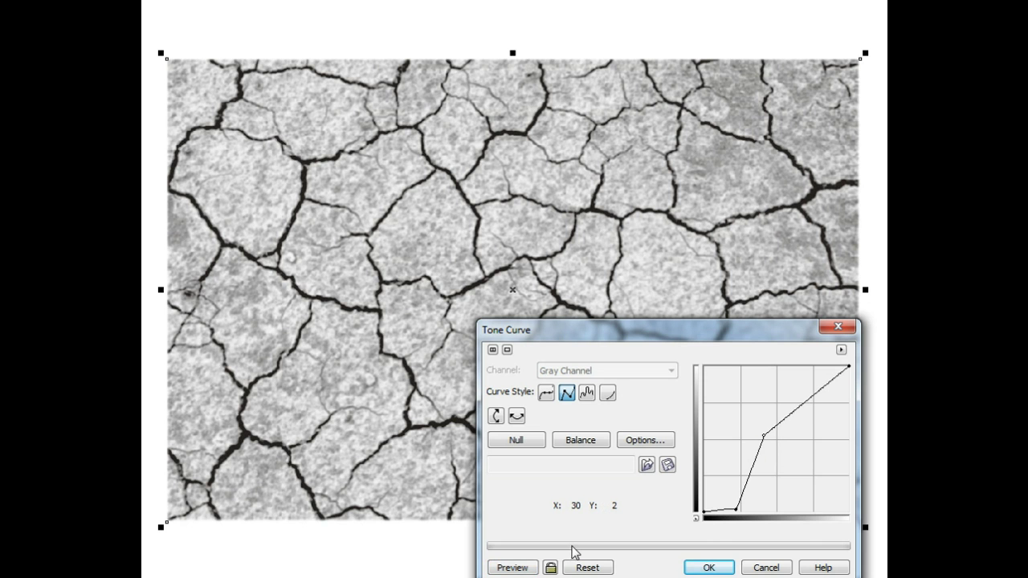
left_click(524, 568)
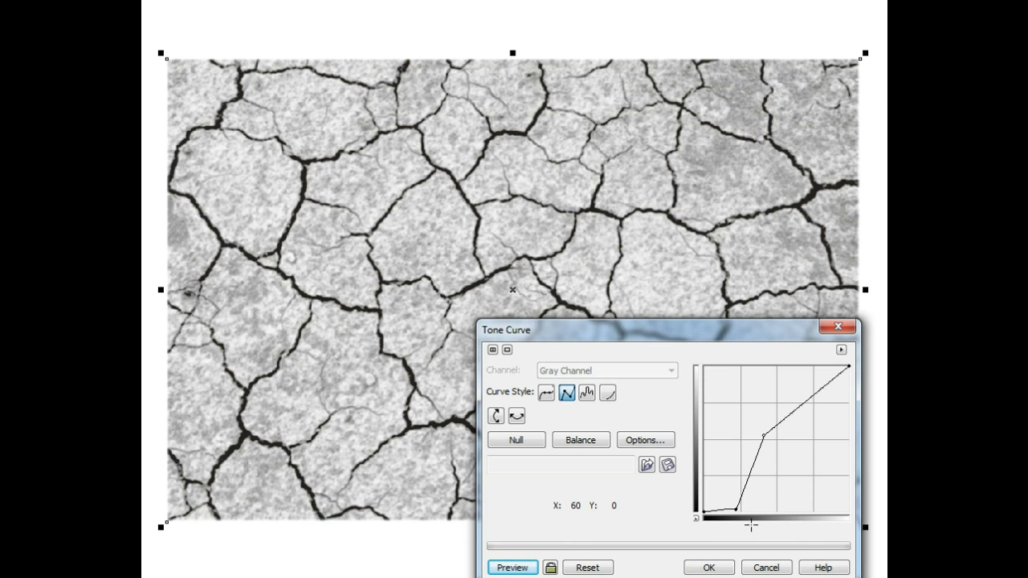
left_click_drag(737, 509, 754, 509)
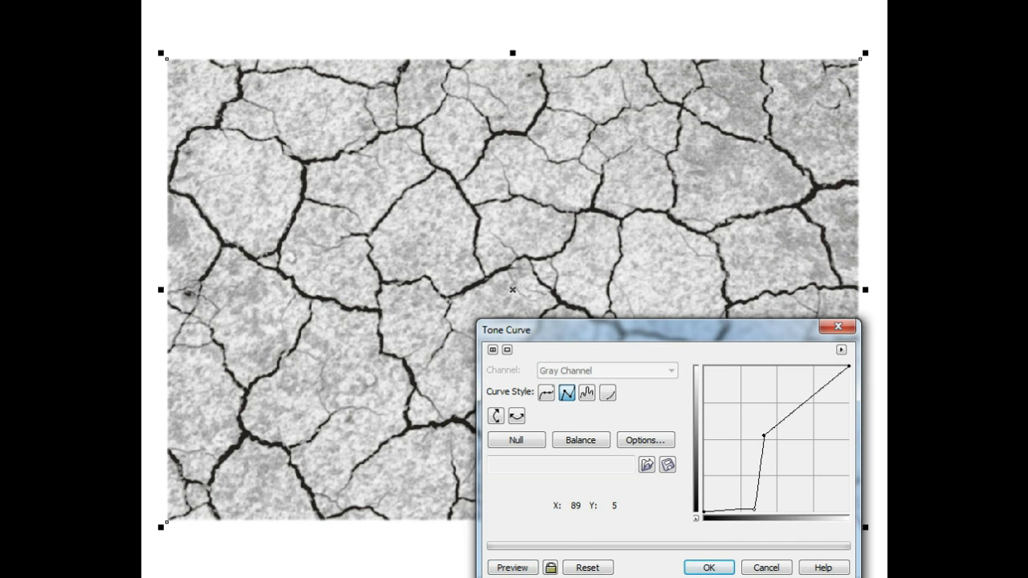
left_click(501, 568)
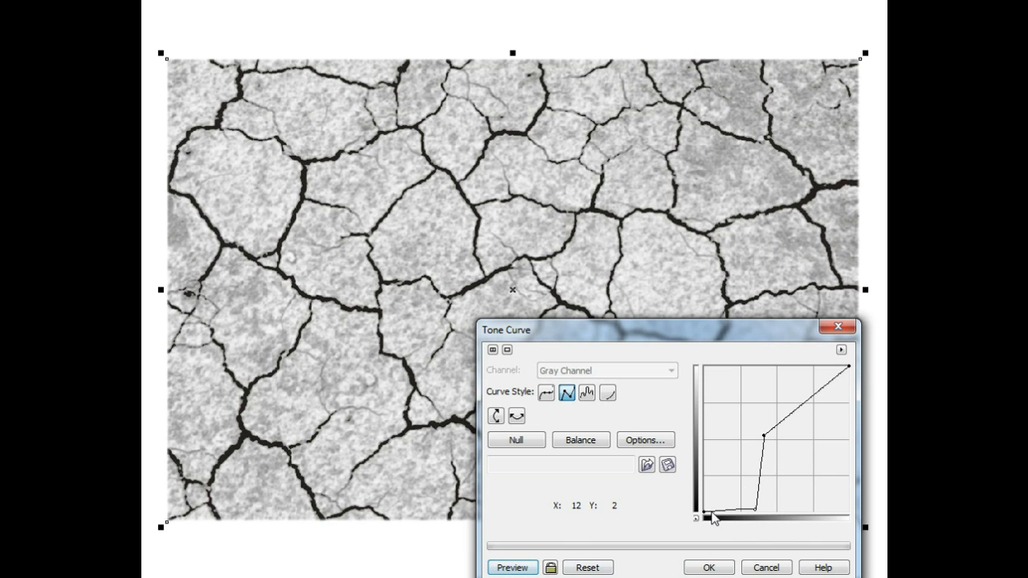
Raise the midtone node toward the highlights, shift the shadow node to about X 126, Y 6, and apply the gray tone curve
left_click_drag(764, 436, 782, 421)
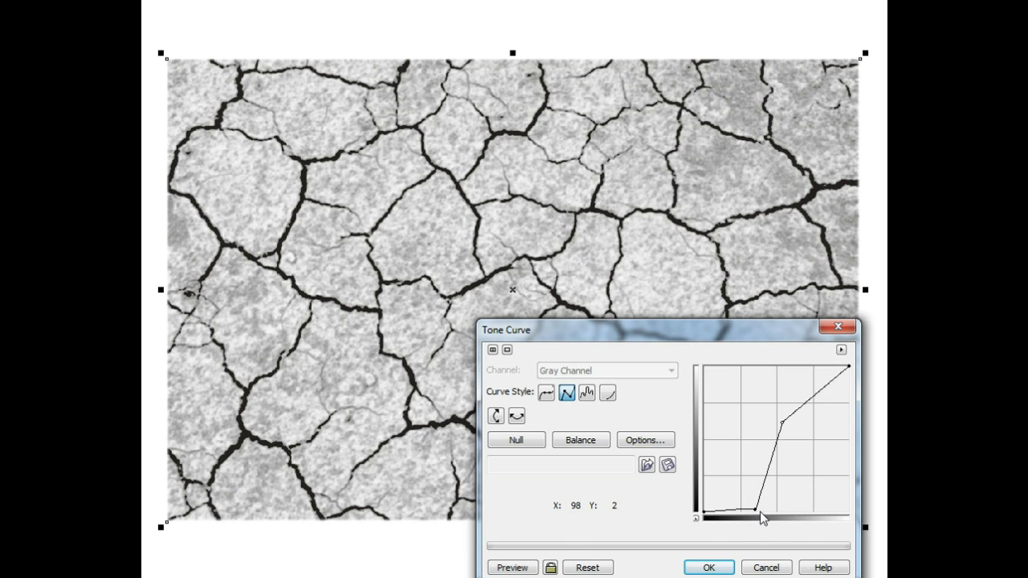
left_click_drag(755, 509, 775, 508)
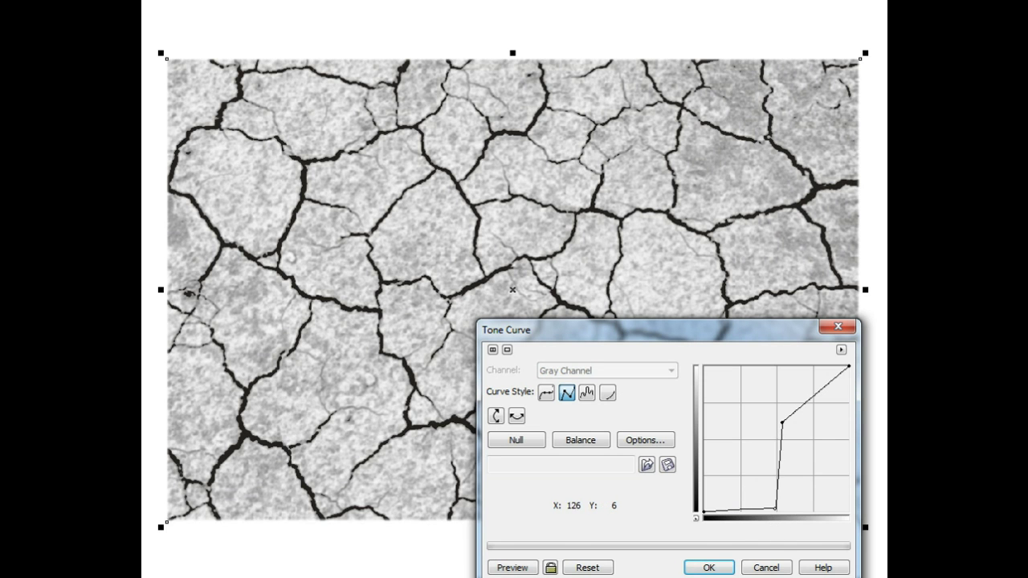
left_click(512, 568)
left_click(701, 569)
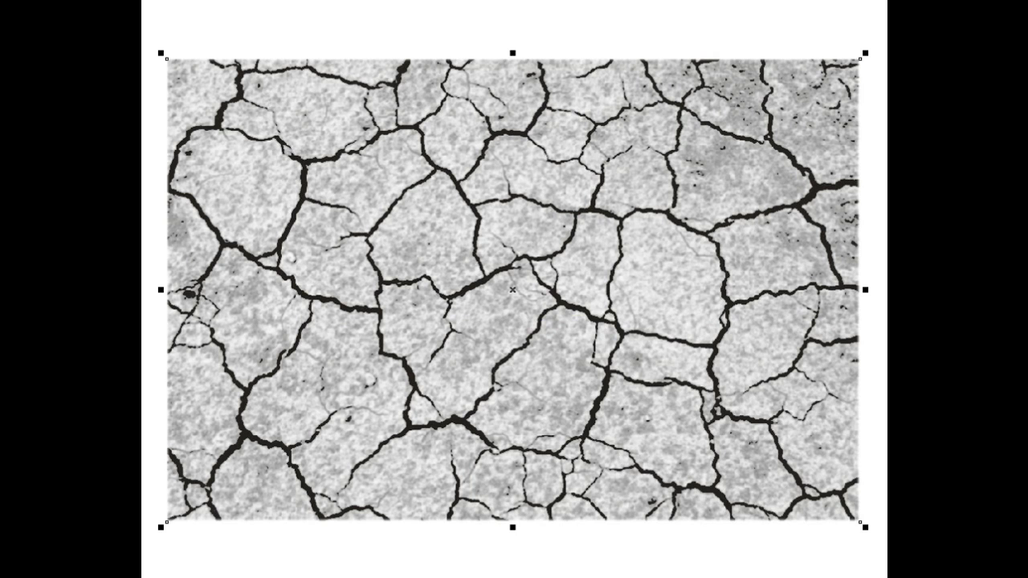
Convert the contrasted image to a Black and White (1-bit) bitmap at 200 dpi
key("alt+b")
key("p")
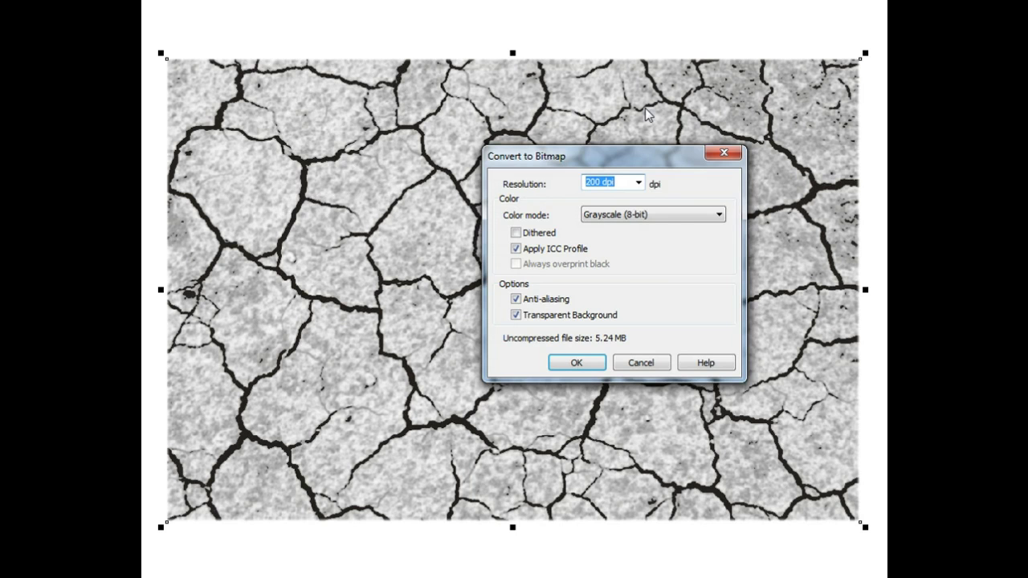
left_click(668, 215)
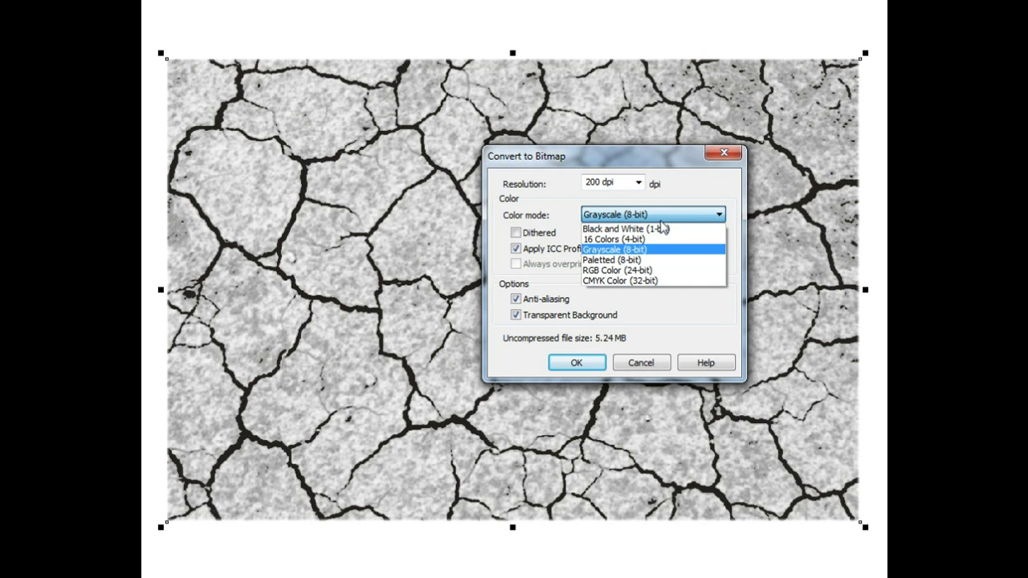
left_click(640, 230)
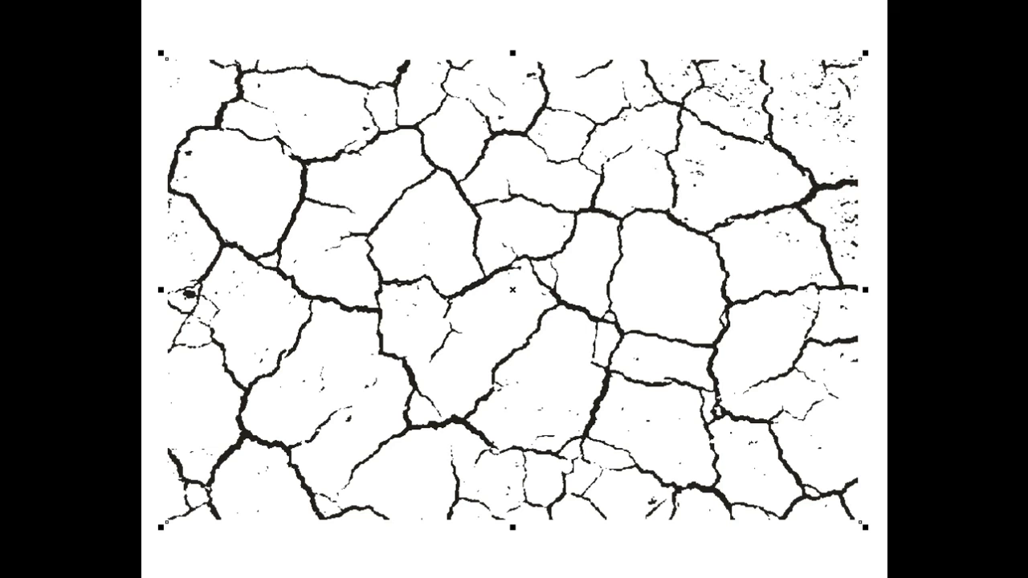
key("alt+v")
mouse_move(144, 38)
left_click(187, 8)
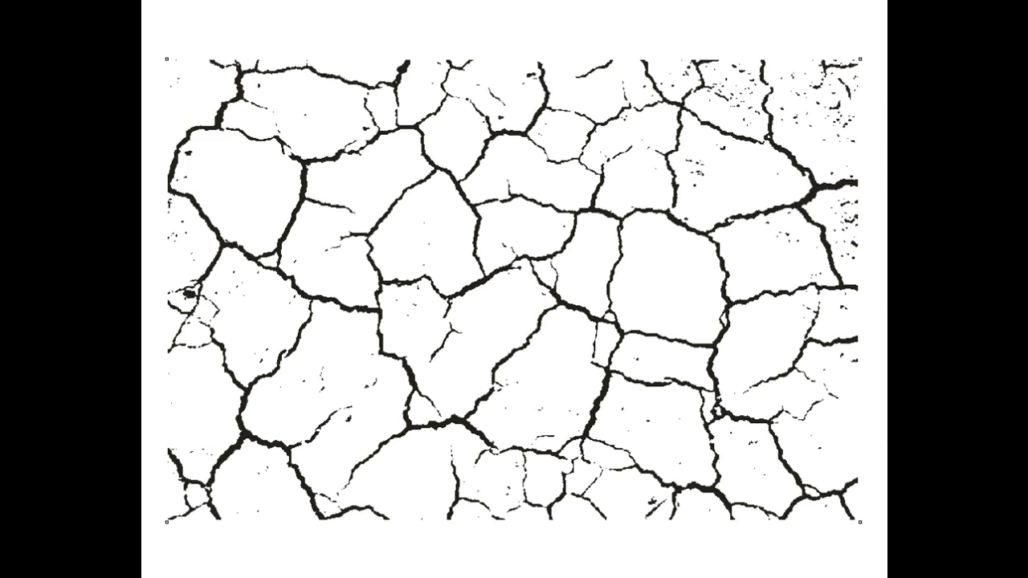